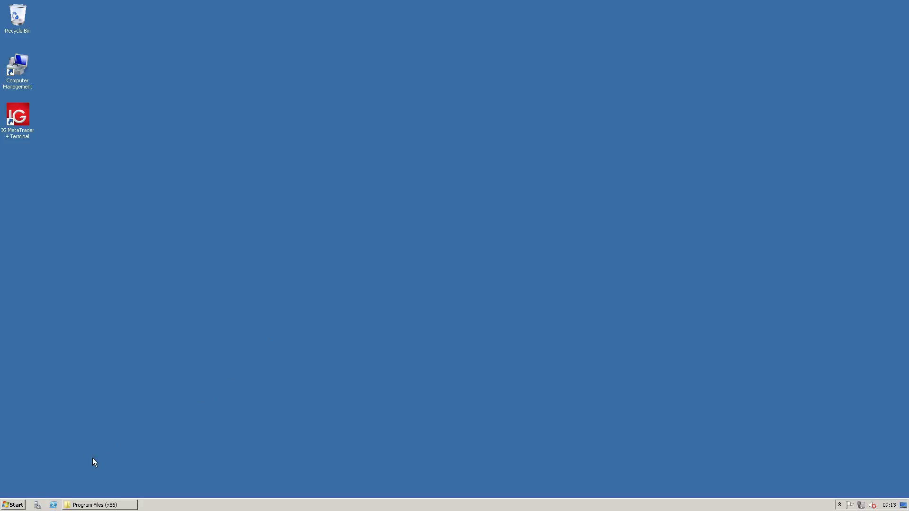
Launch Internet Explorer and load guidingstartechnologies.com.
left_click(18, 507)
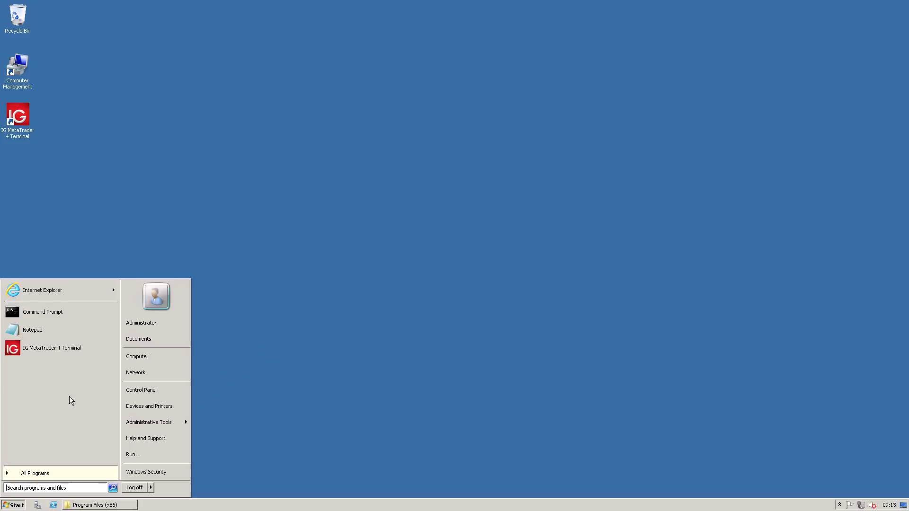
left_click(41, 289)
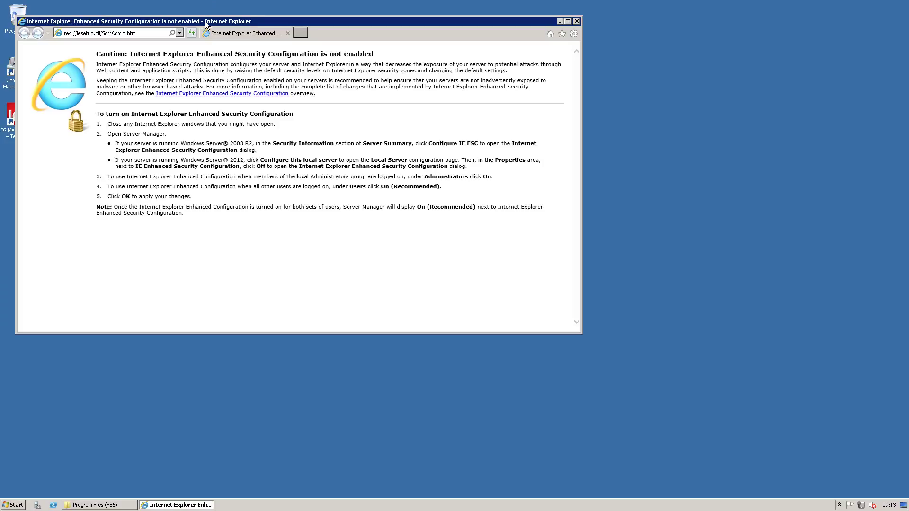
left_click(147, 33)
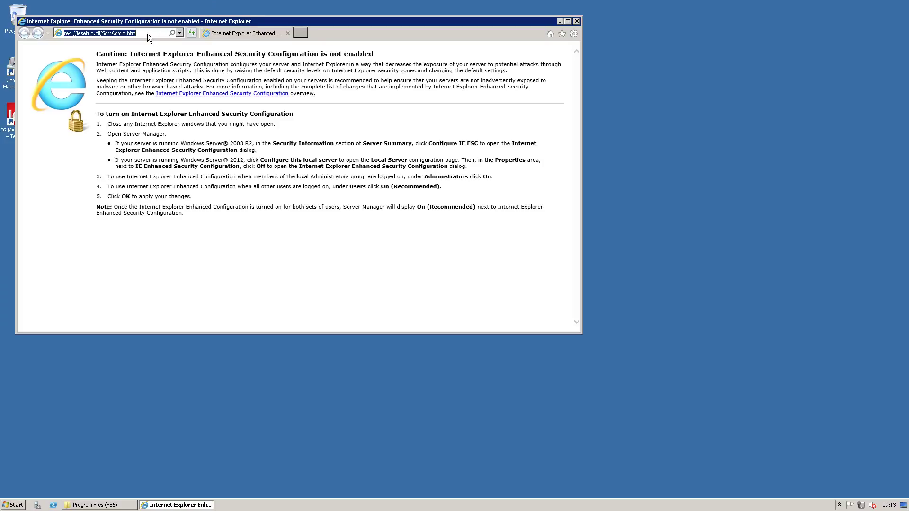
type("guid")
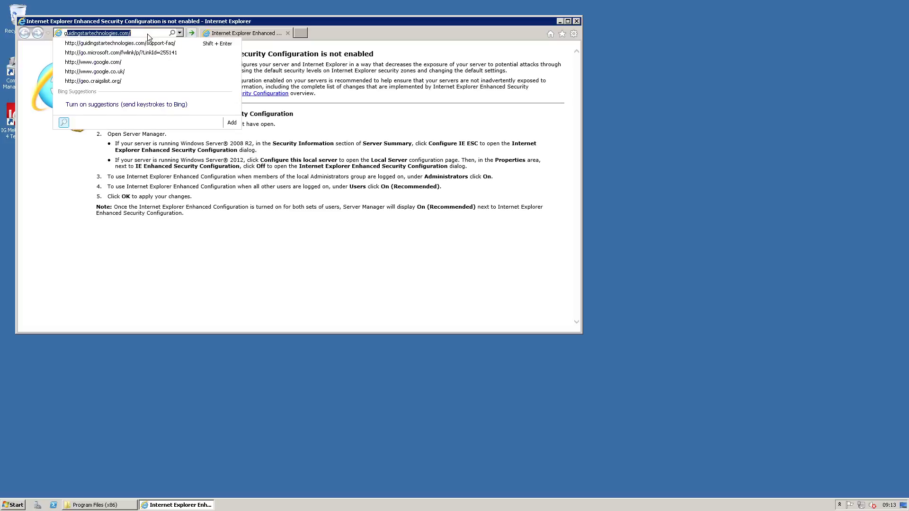
type("ingstart")
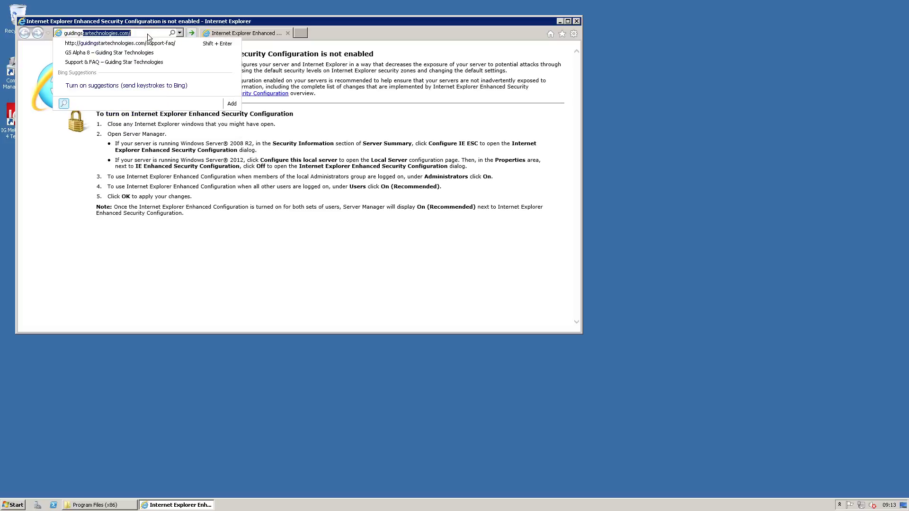
type("echnologie")
key("Return")
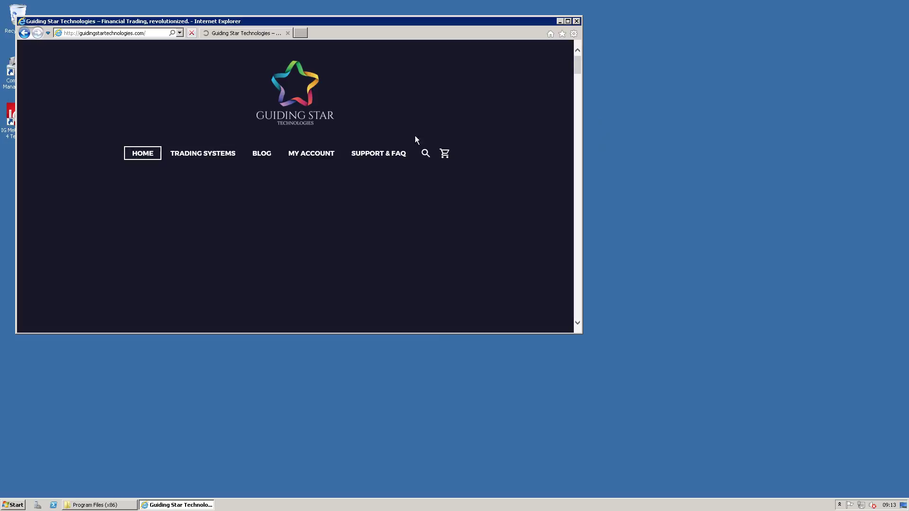
Open the Support & FAQ page and scroll through its questions.
left_click(389, 157)
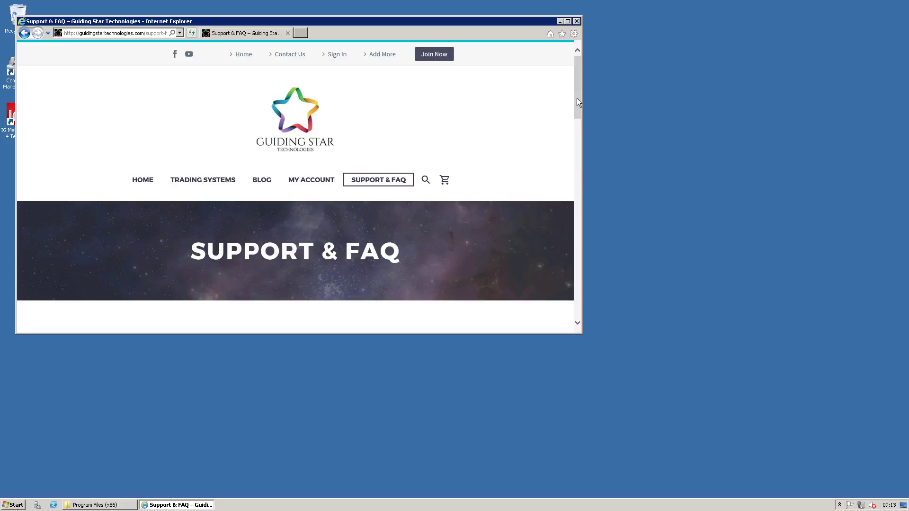
left_click_drag(577, 98, 579, 150)
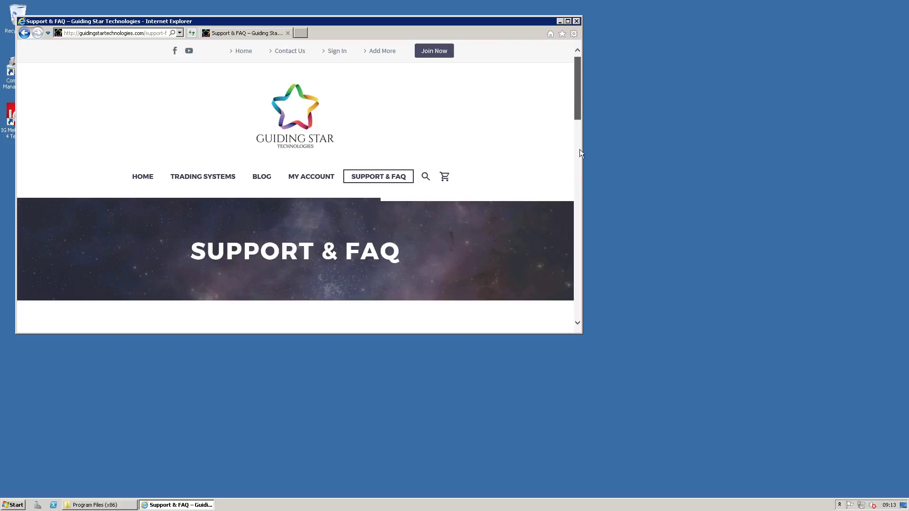
left_click(577, 215)
scroll(296, 203, "up", 15)
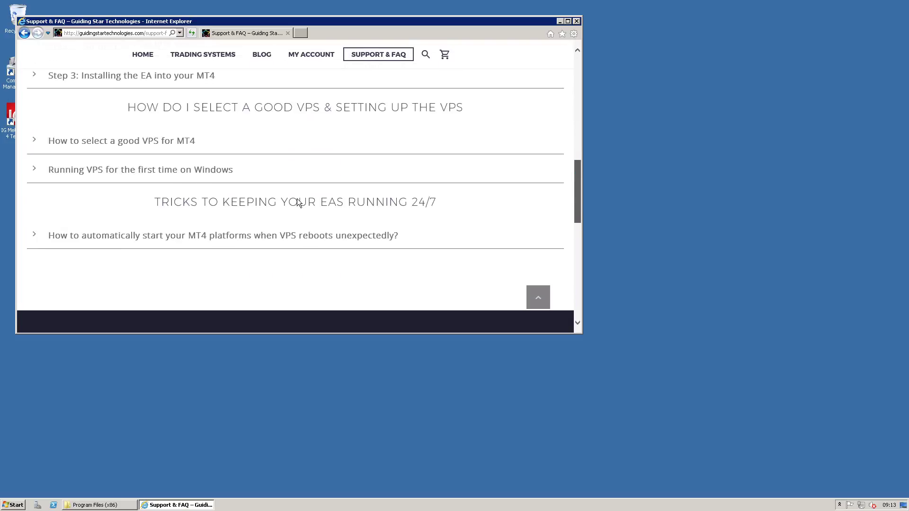
left_click(577, 226)
scroll(300, 137, "up", 10)
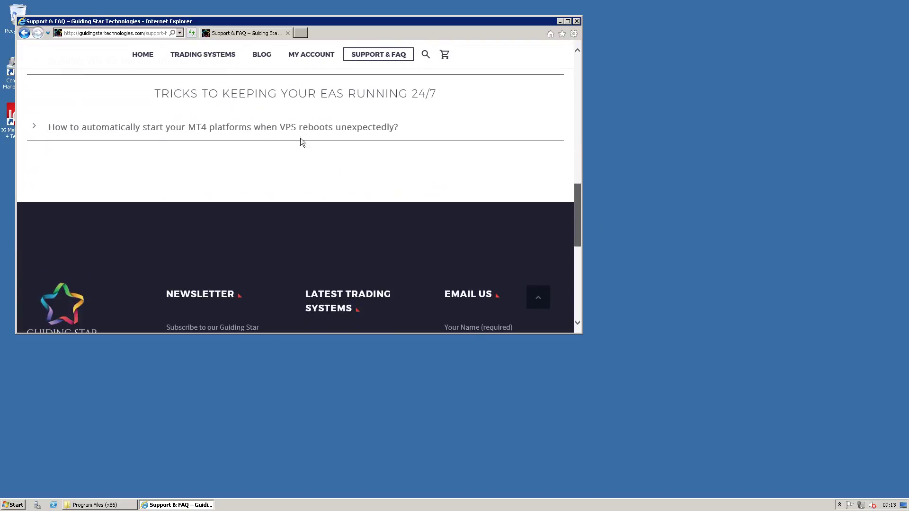
scroll(244, 168, "up", 5)
left_click(578, 181)
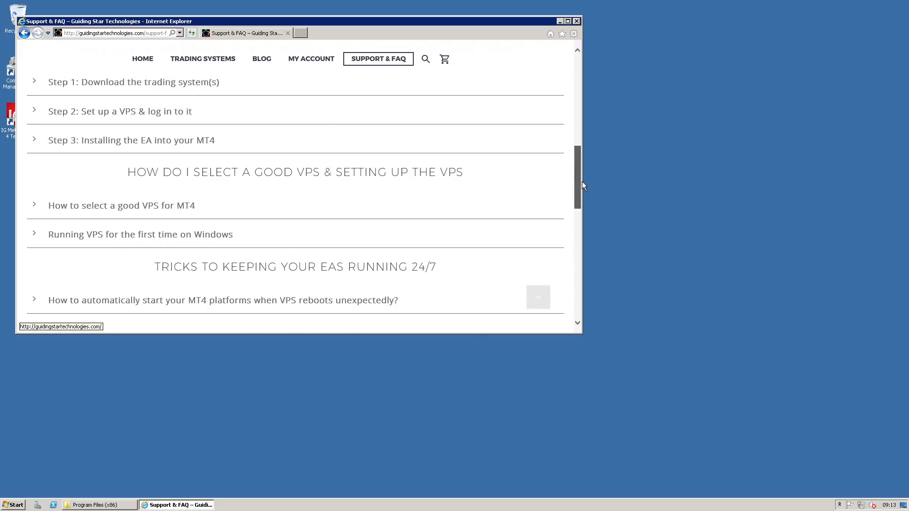
Expand the FAQ on auto-starting MT4 after reboots and download SetupAutoLogin.exe from it.
scroll(352, 298, "down", 3)
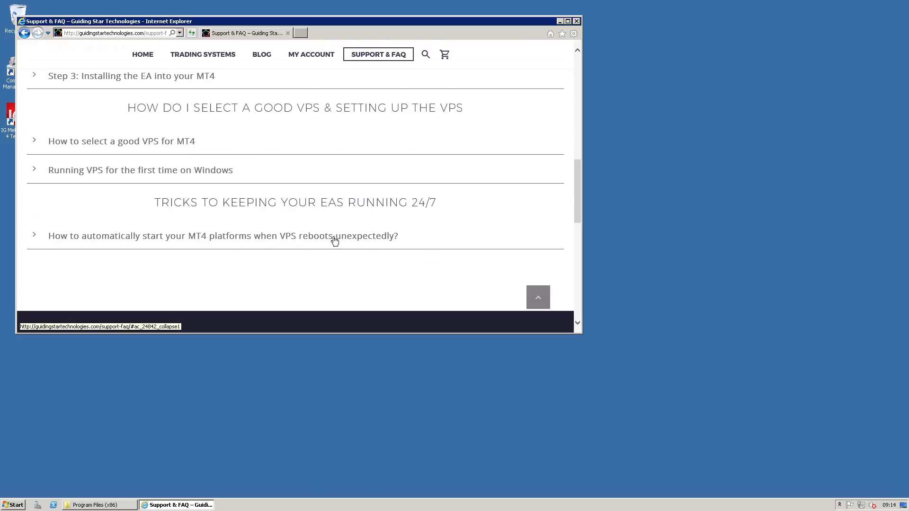
left_click(248, 238)
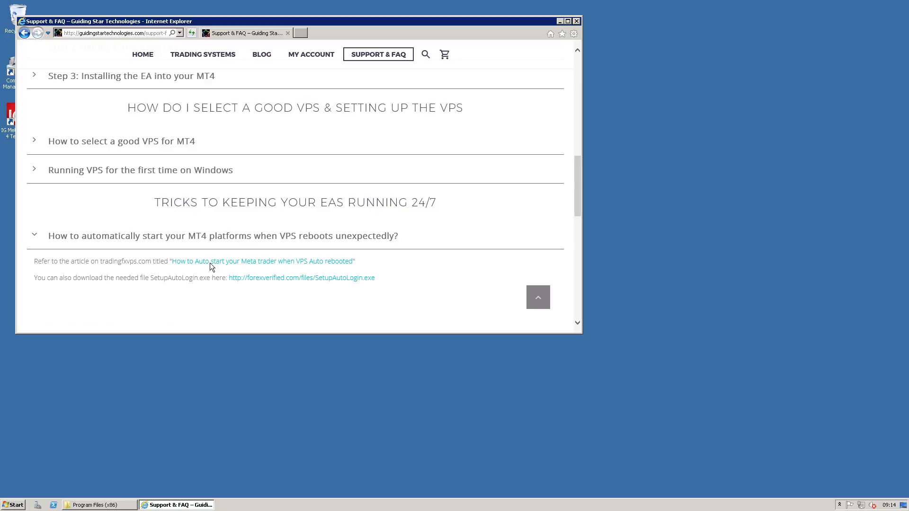
left_click(255, 280)
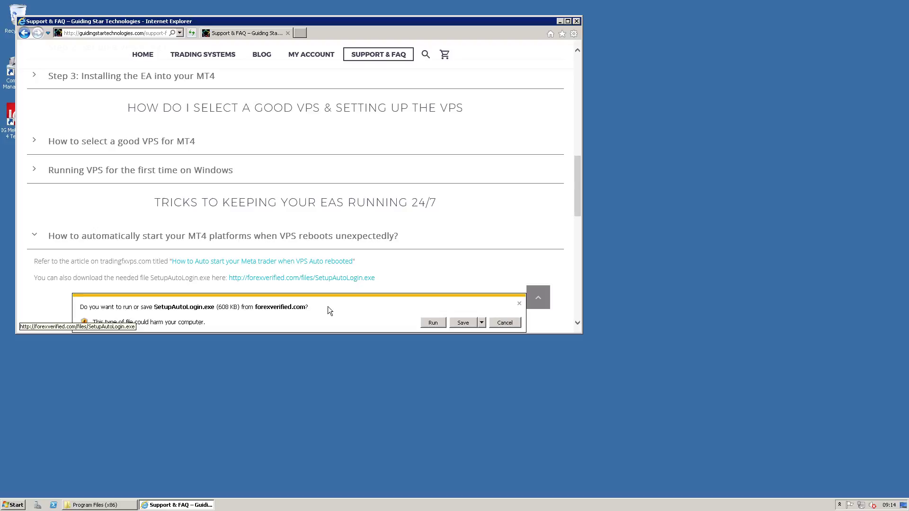
Save SetupAutoLogin.exe into the Downloads folder using Save as.
left_click(482, 322)
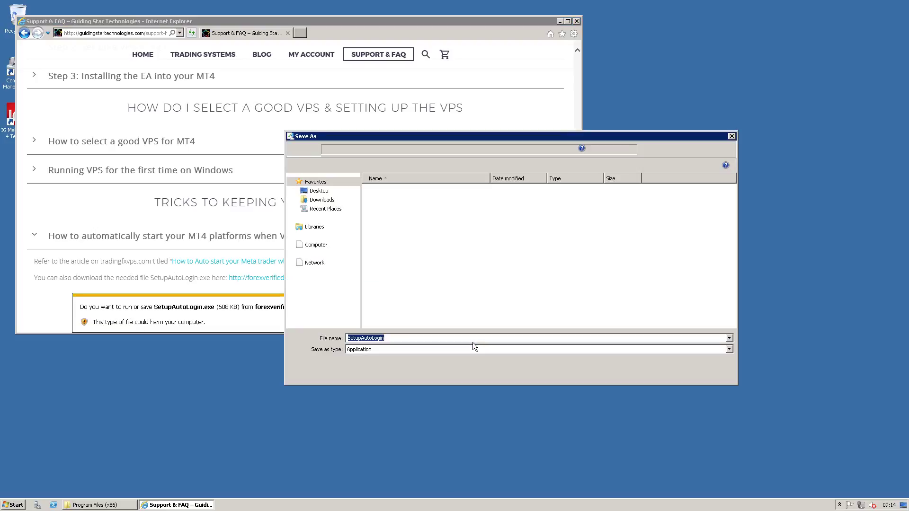
left_click(326, 203)
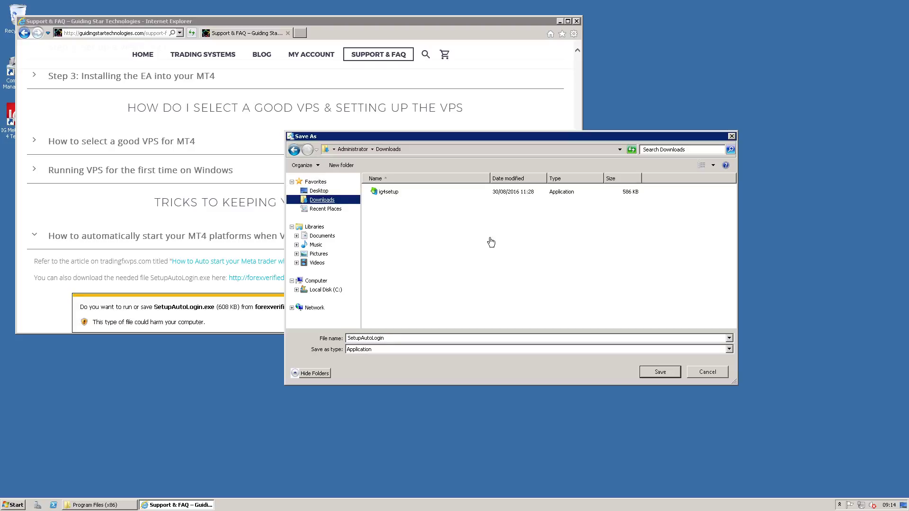
left_click(669, 374)
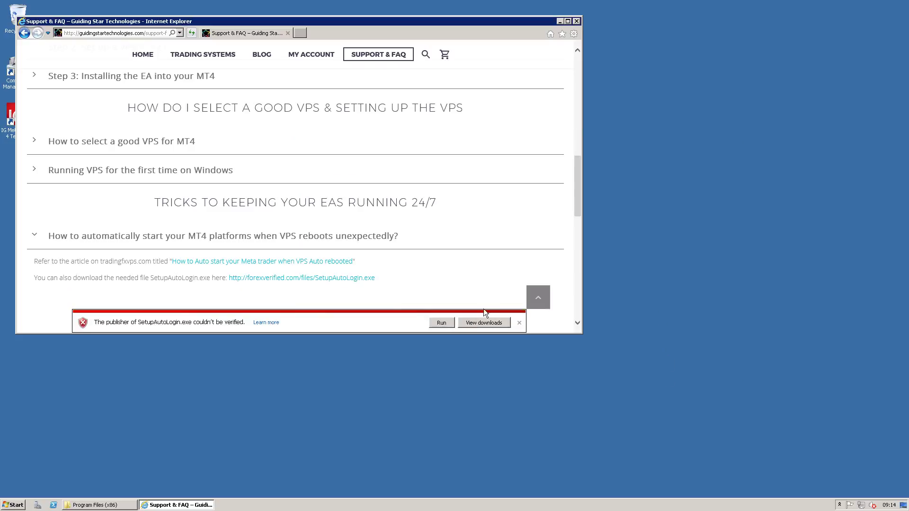
Check the finished download in the View Downloads list, then close it.
left_click(482, 323)
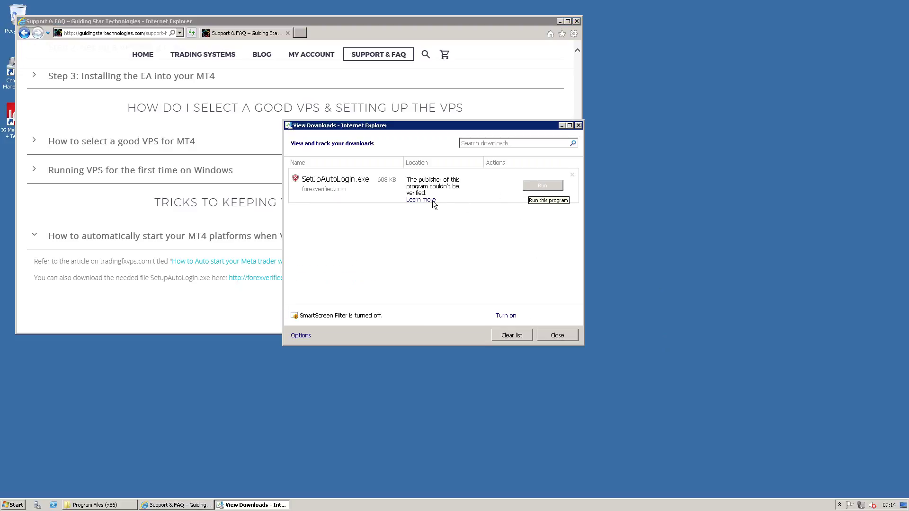
mouse_move(462, 128)
left_mouse_down()
mouse_move(538, 149)
mouse_move(532, 222)
left_mouse_up()
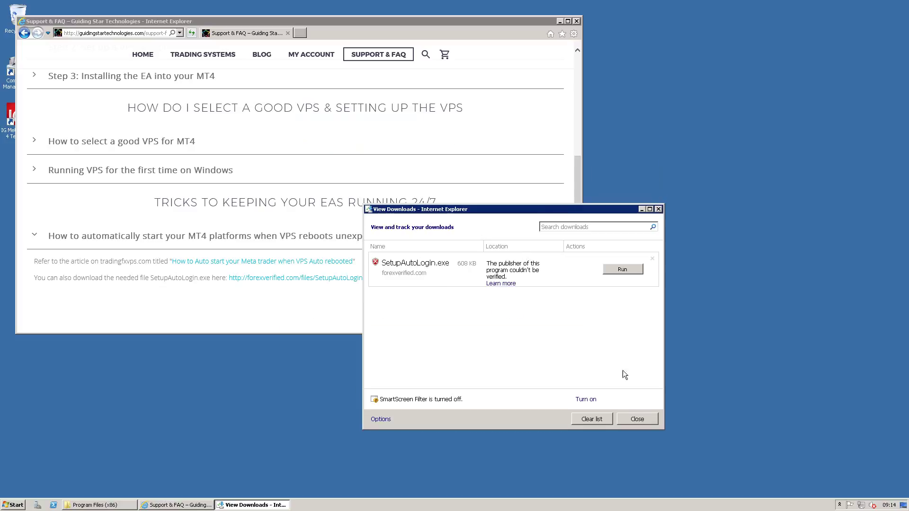
left_click(636, 418)
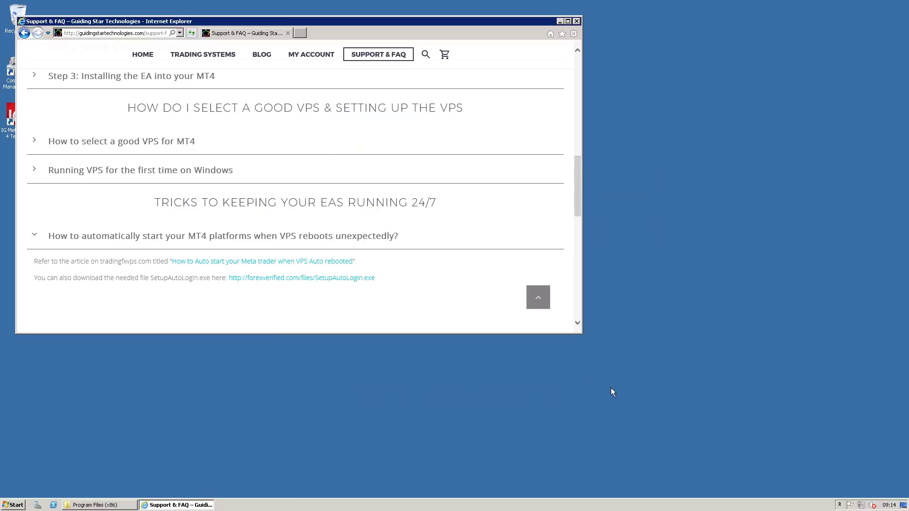
Run SetupAutoLogin from the Downloads folder, bringing up its security warning.
left_click(99, 505)
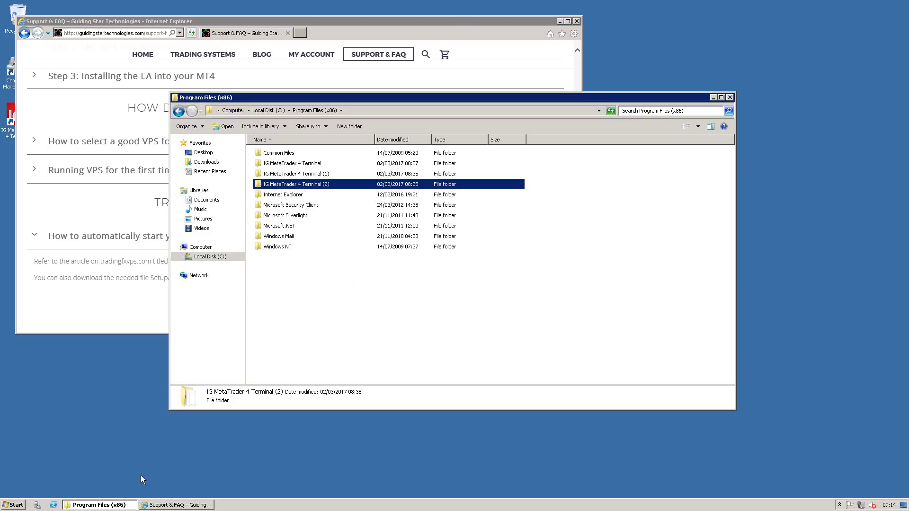
left_click(216, 162)
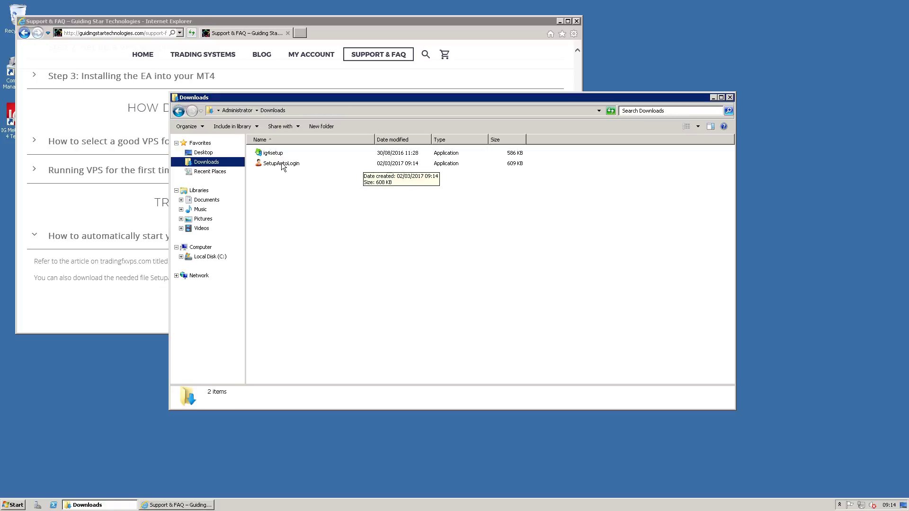
left_click(309, 163)
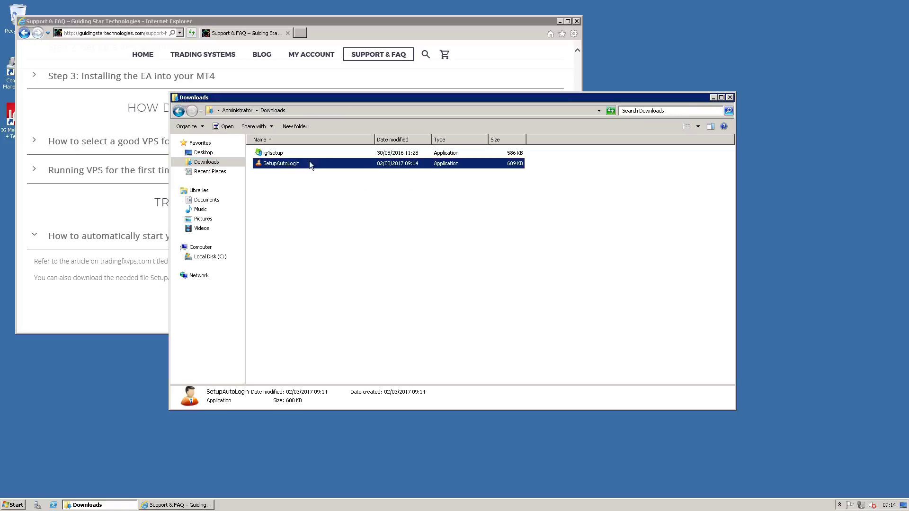
left_click(560, 21)
double_click(277, 161)
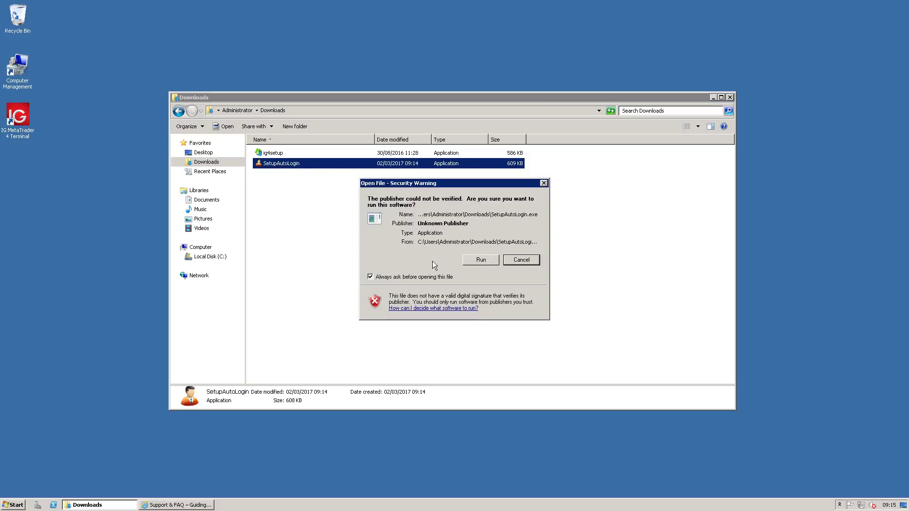
Run SetupAutoLogin anyway, paste the Administrator password, apply with Do it!, and confirm.
left_click(481, 261)
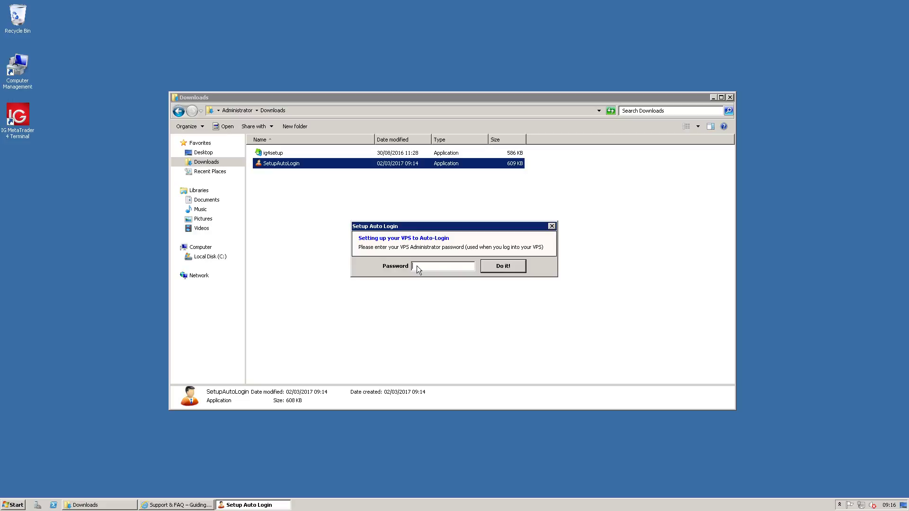
right_click(436, 265)
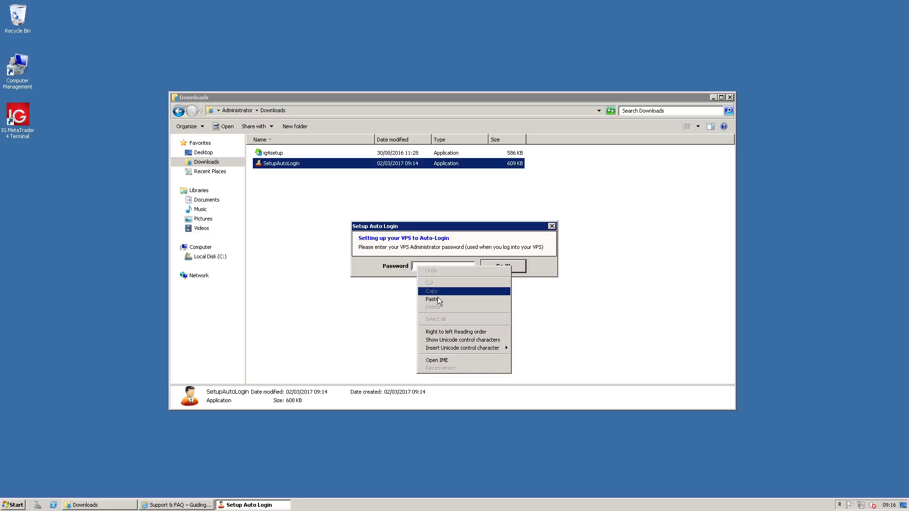
left_click(437, 297)
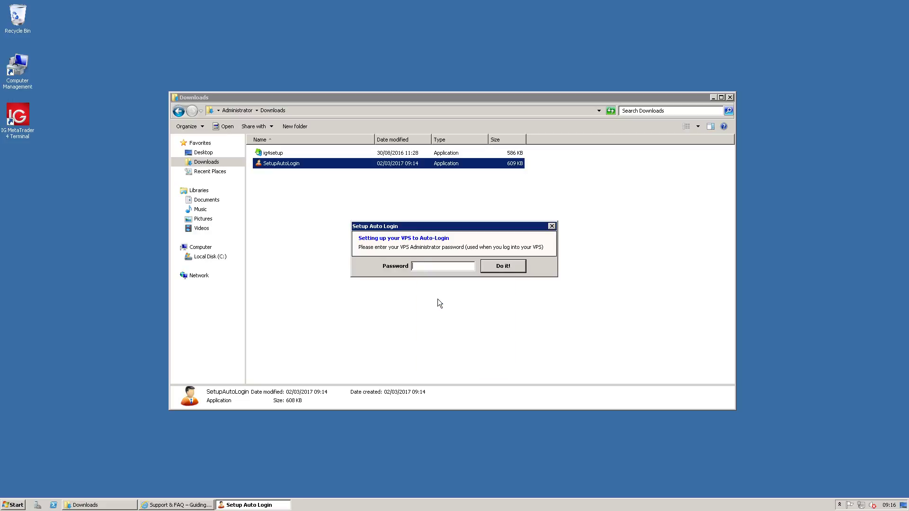
left_click(497, 263)
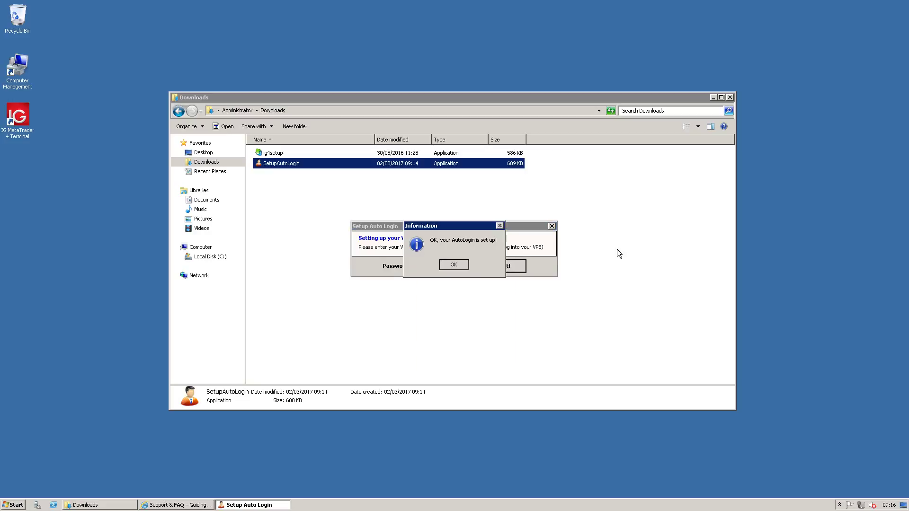
left_click(456, 263)
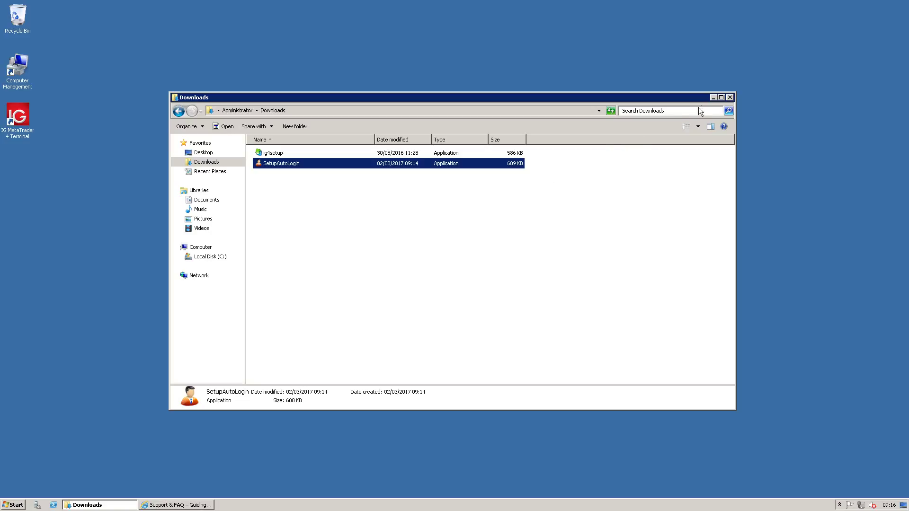
Close Downloads and open the all-users Startup folder by searching shell:common startup.
left_click(729, 98)
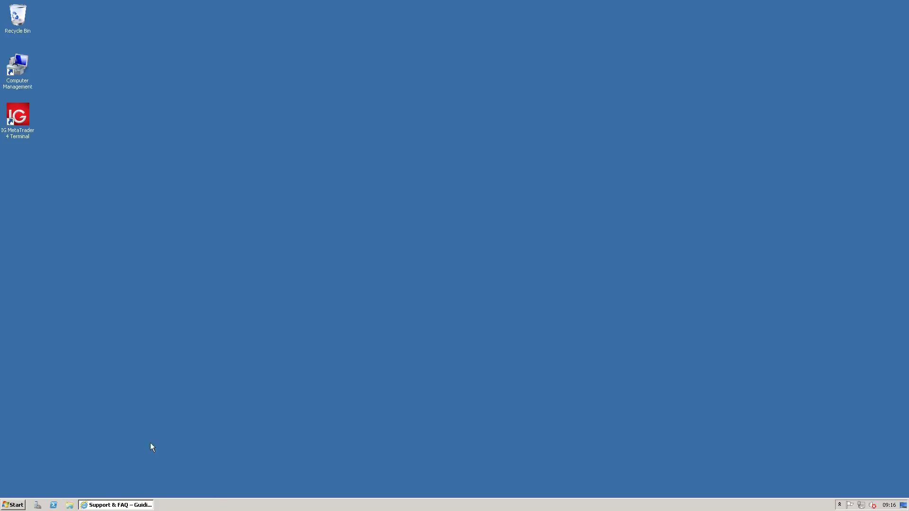
left_click(15, 506)
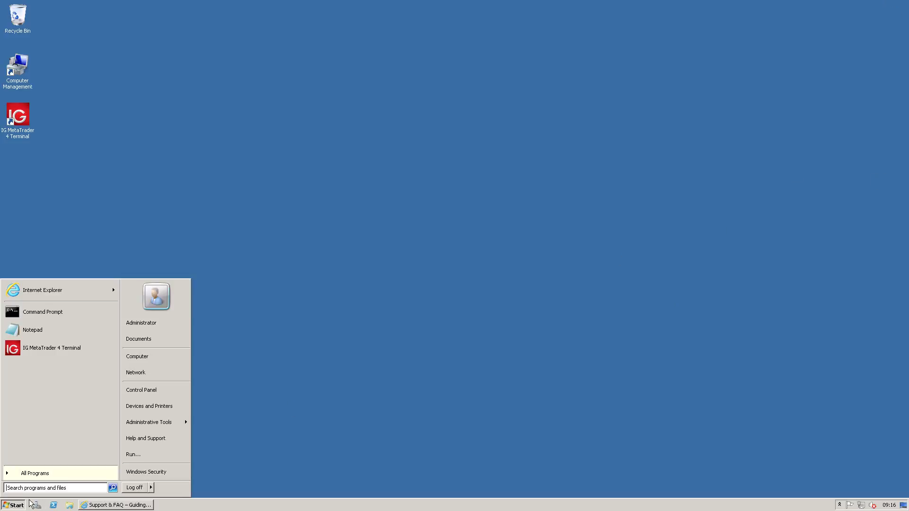
left_click(16, 506)
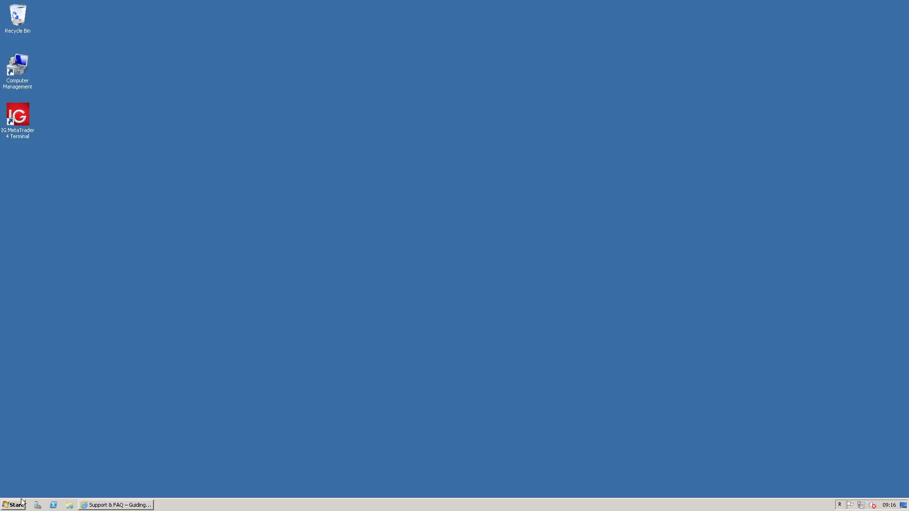
left_click(16, 506)
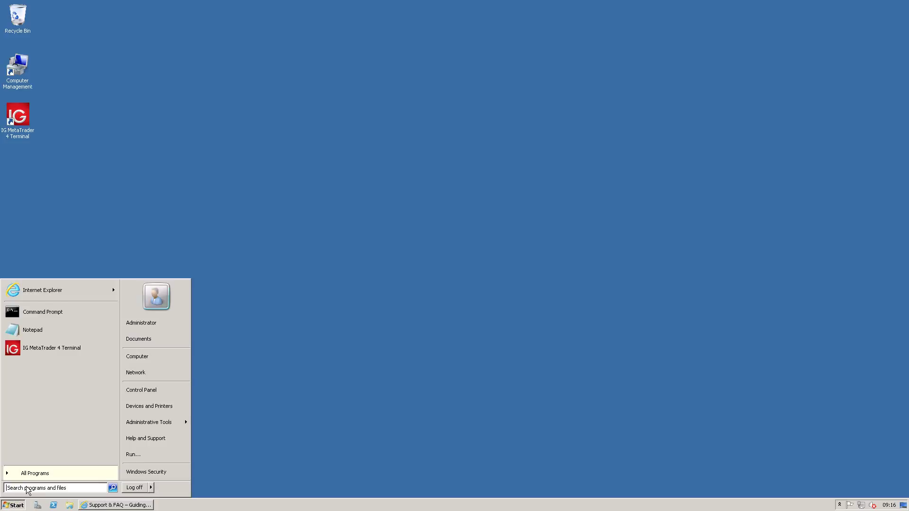
left_click(28, 488)
type("shell")
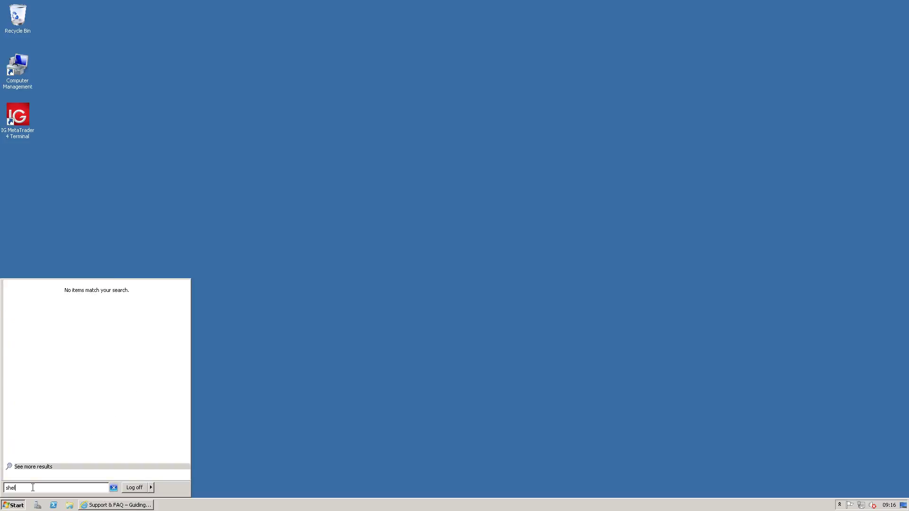
type(":common ")
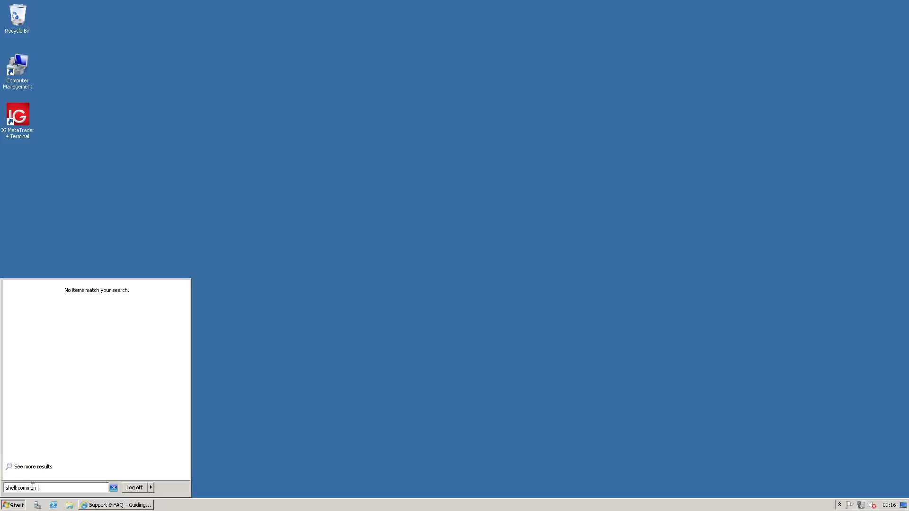
type("startup")
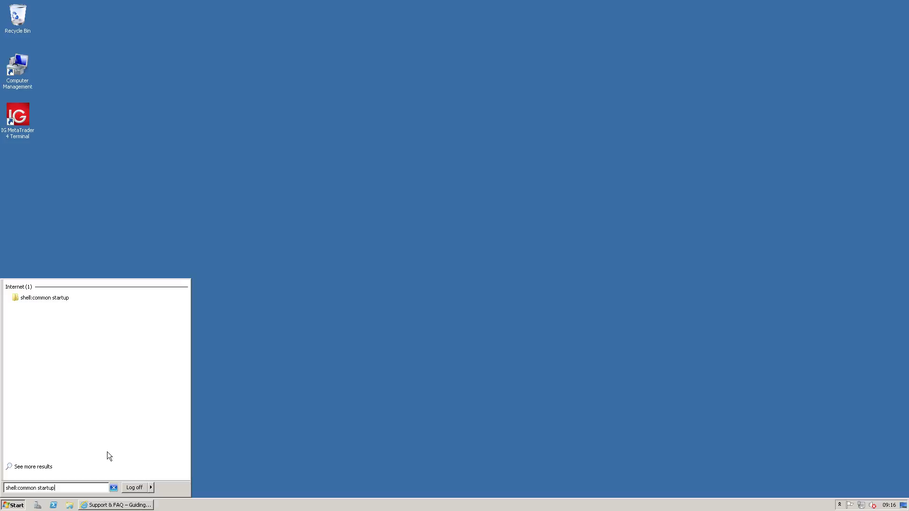
left_click(66, 300)
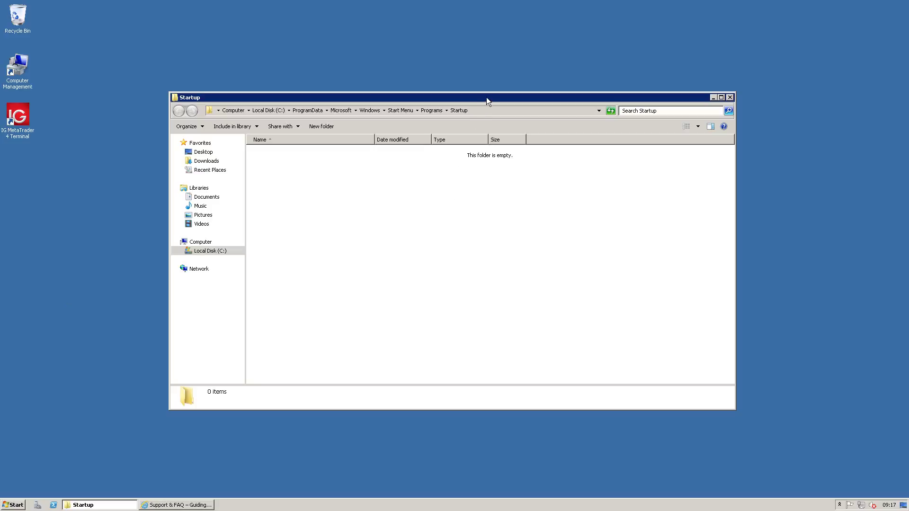
Snap the Startup window left and a new Explorer window right.
left_click_drag(486, 97, 493, 127)
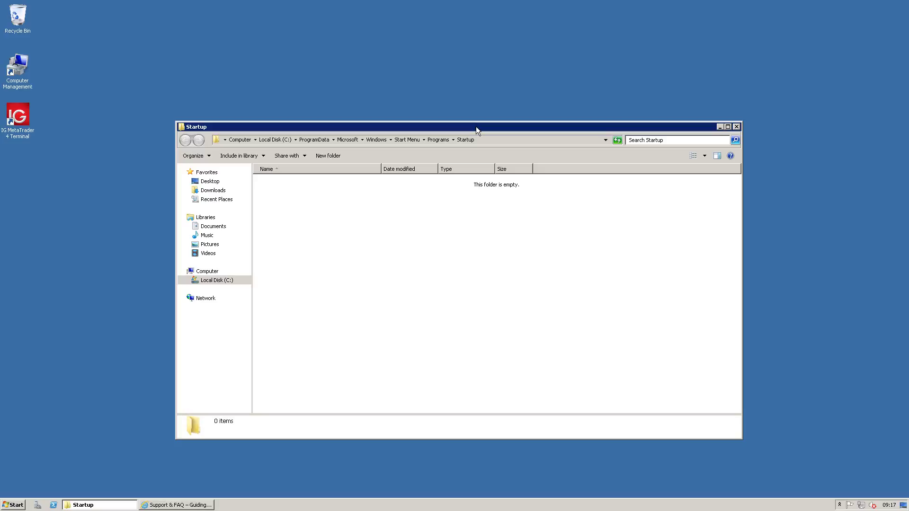
left_click_drag(476, 126, 1, 151)
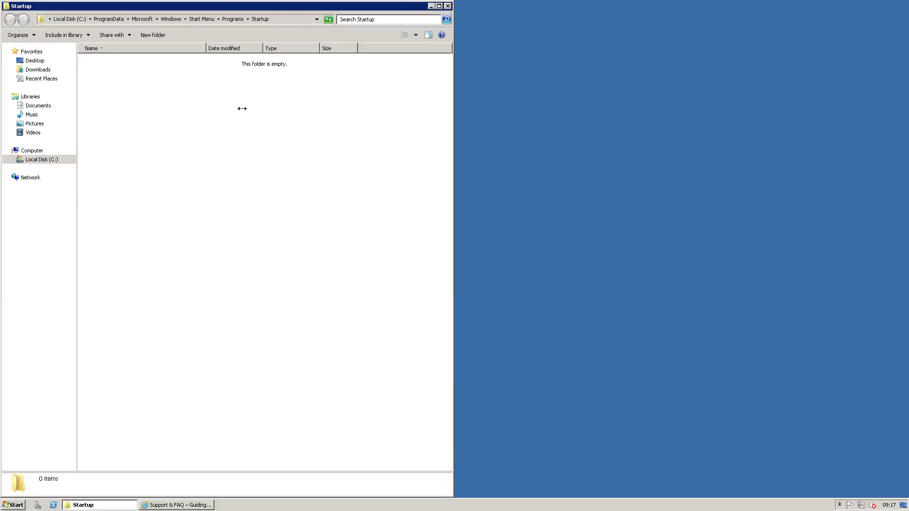
right_click(109, 504)
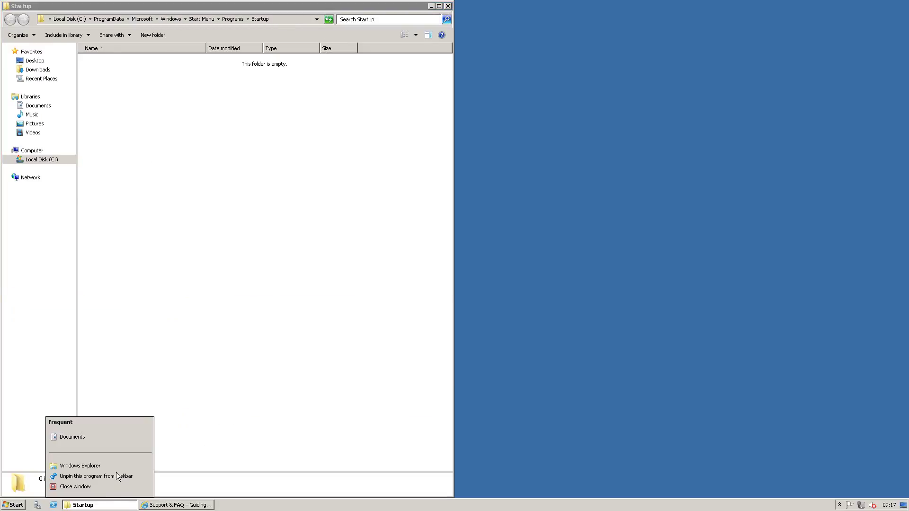
left_click(100, 466)
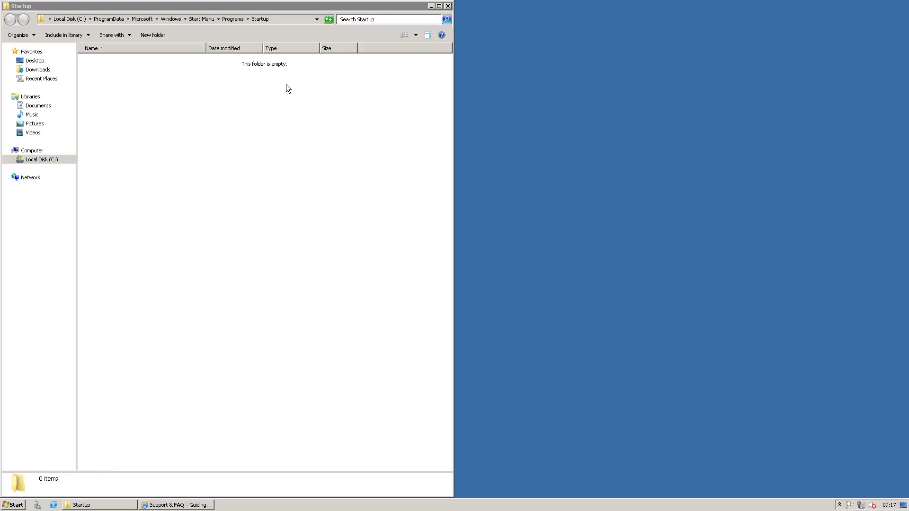
left_click_drag(322, 138, 908, 127)
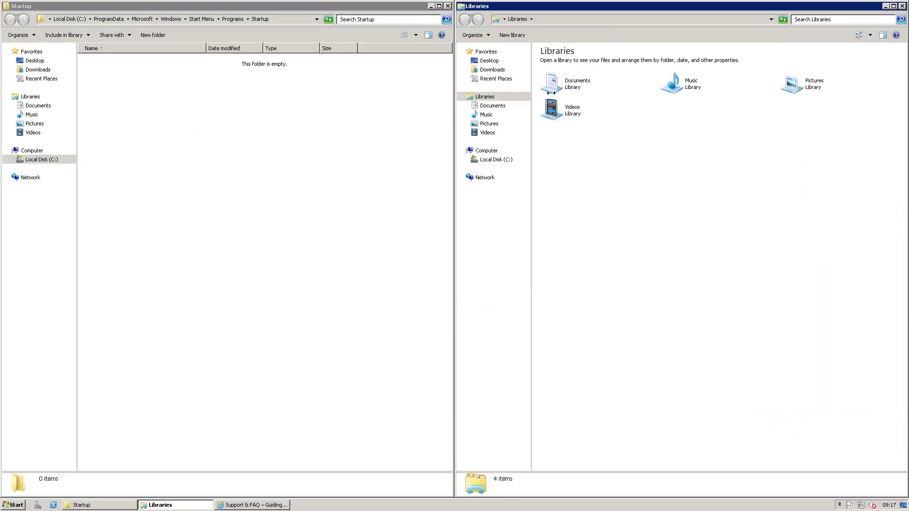
Browse to C:\Program Files (x86)\IG MetaTrader 4 Terminal (1) and select terminal.
left_click(495, 161)
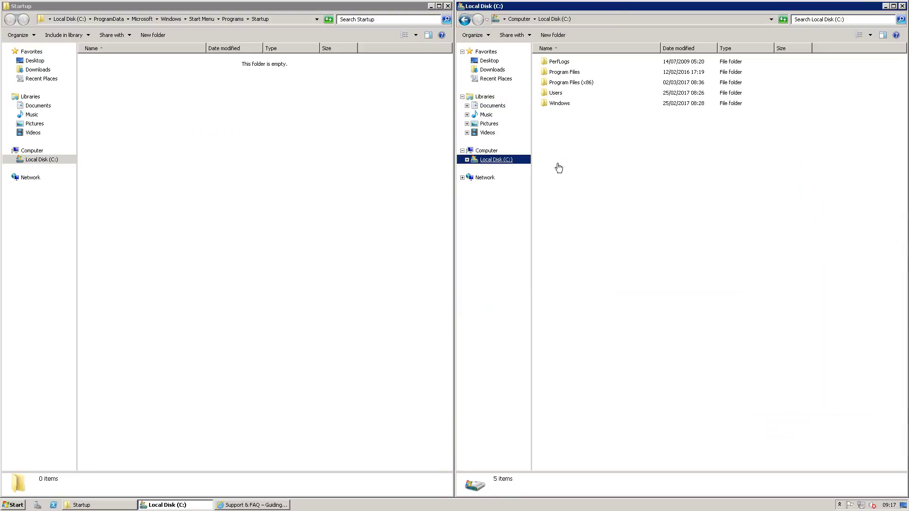
double_click(571, 84)
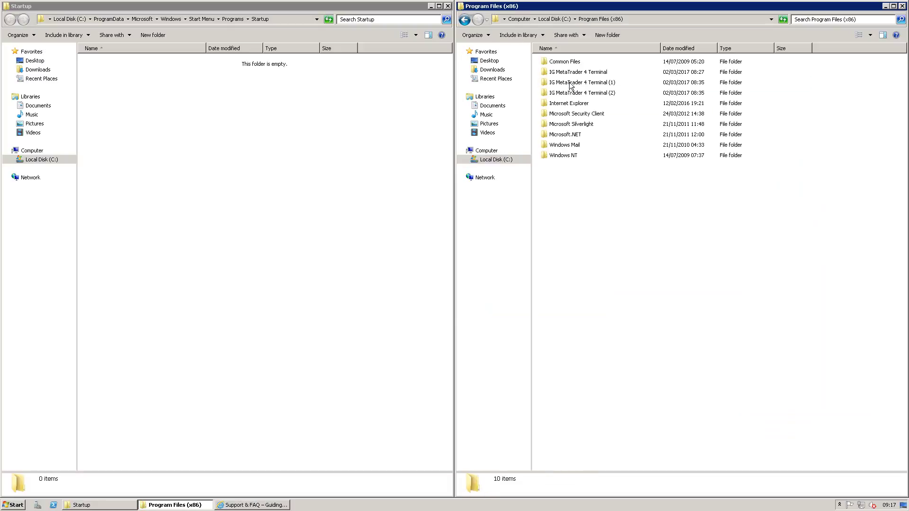
left_click(600, 85)
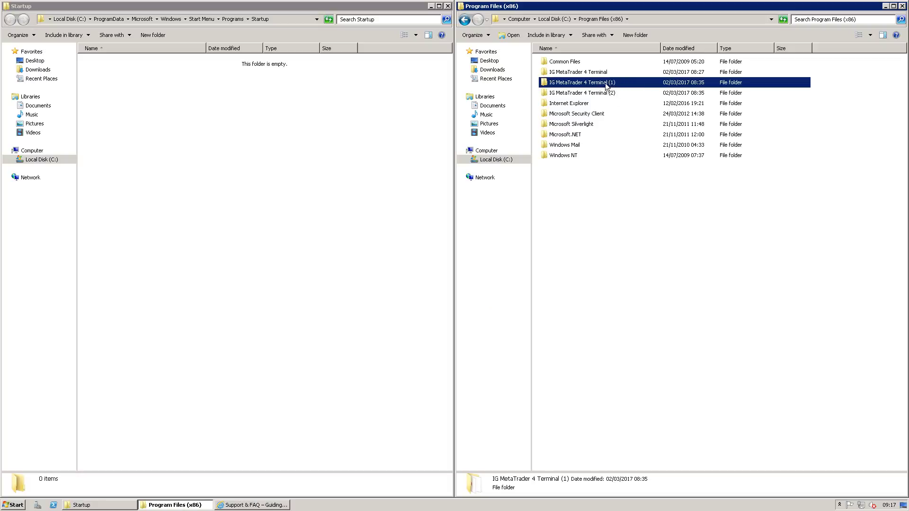
mouse_move(607, 86)
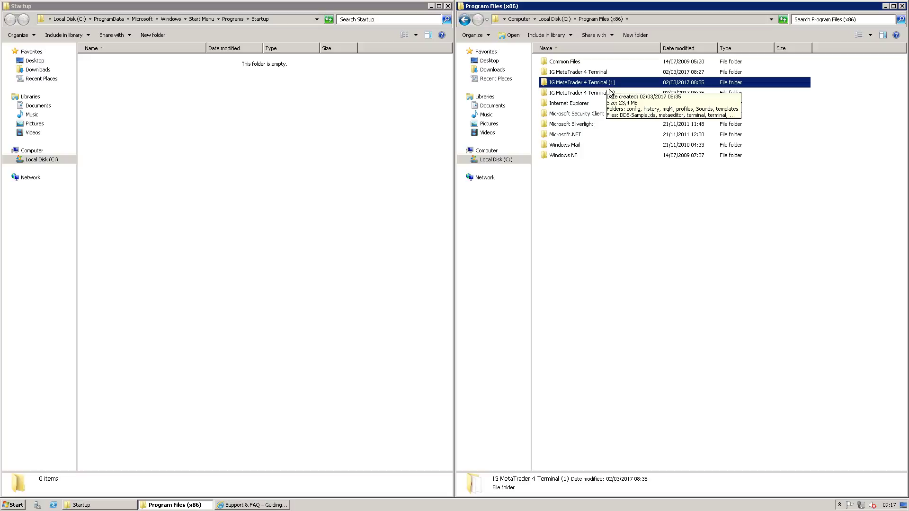
double_click(606, 86)
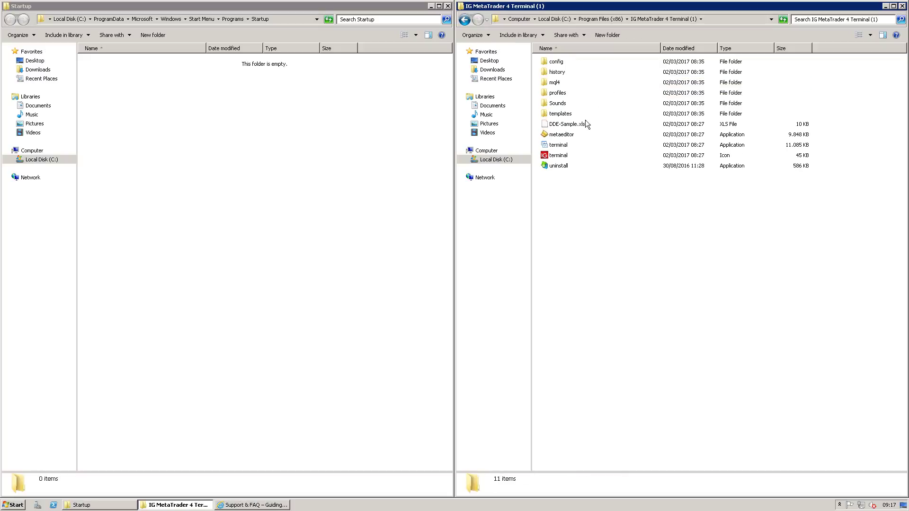
left_click(563, 148)
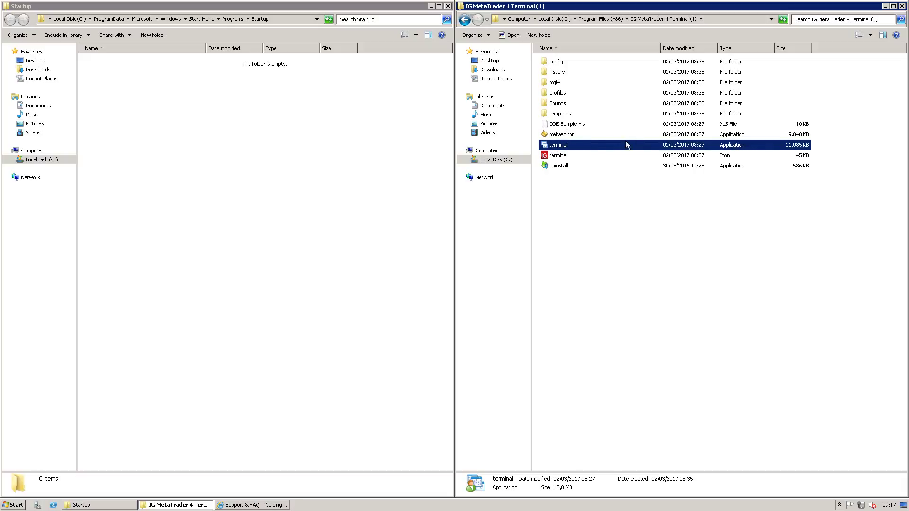
Create a terminal shortcut, rename it 'IG MT4 1', and drag it into Startup.
right_click(562, 144)
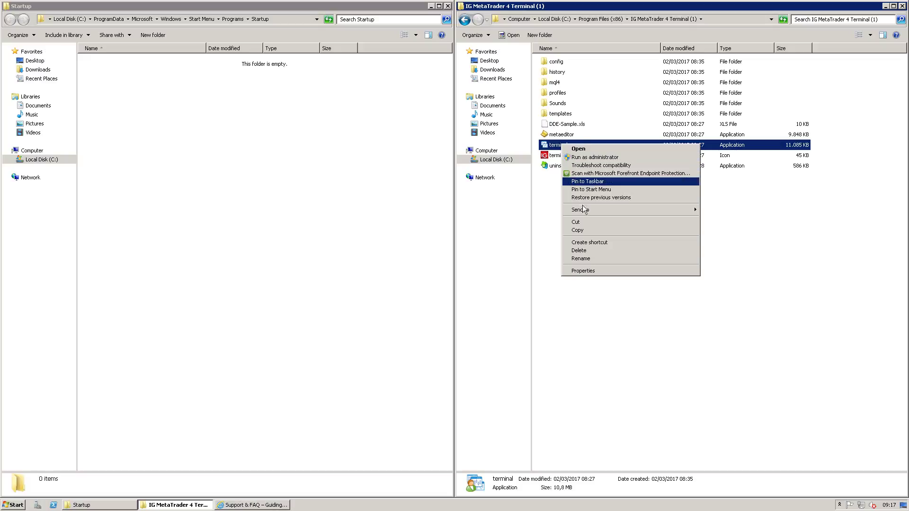
left_click(585, 243)
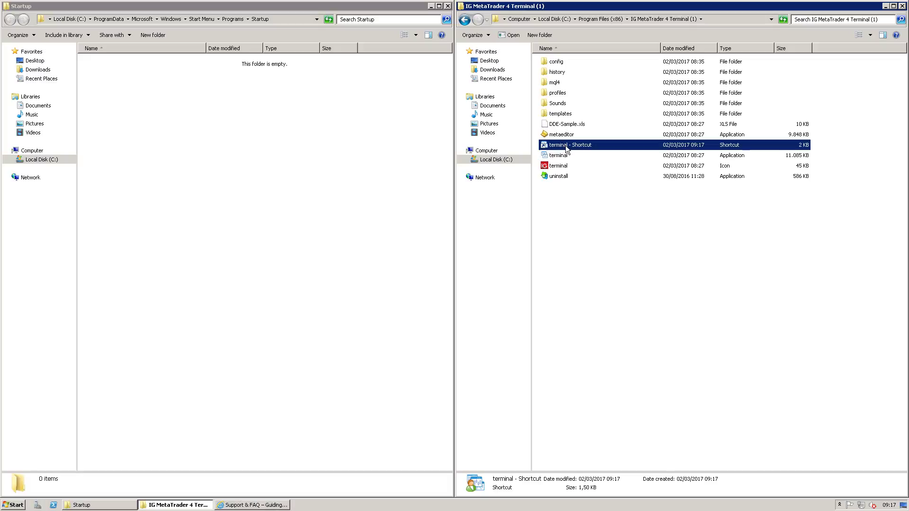
left_click(567, 146)
type("IG MT4 1")
key("Return")
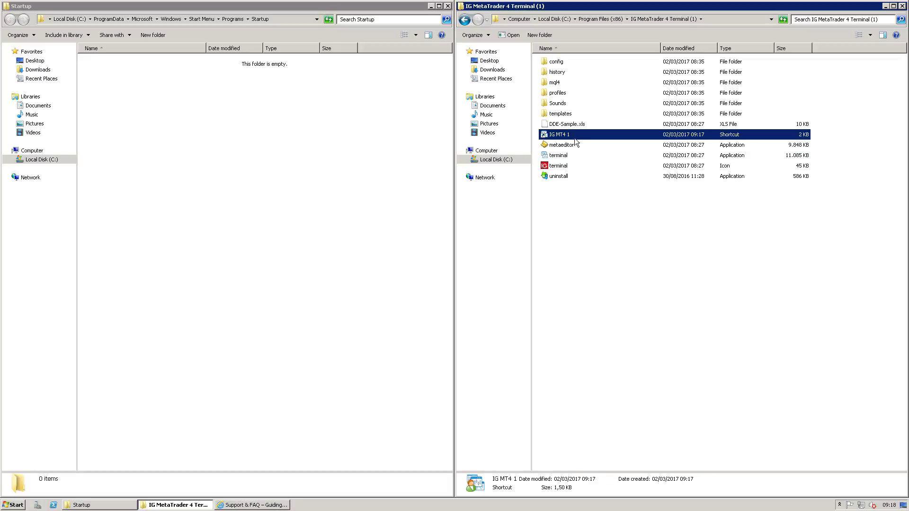
left_click_drag(564, 134, 188, 139)
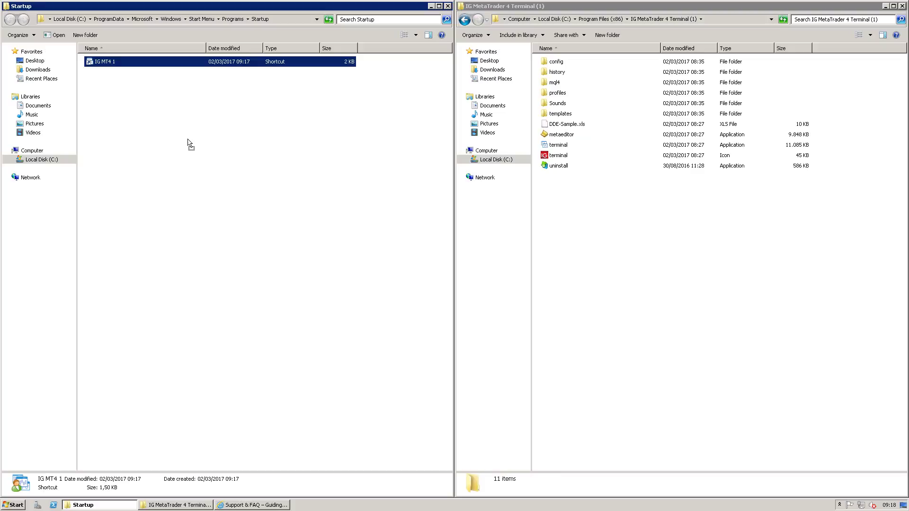
Go back to Program Files (x86), open IG MetaTrader 4 Terminal (2), and select terminal.
left_click(299, 160)
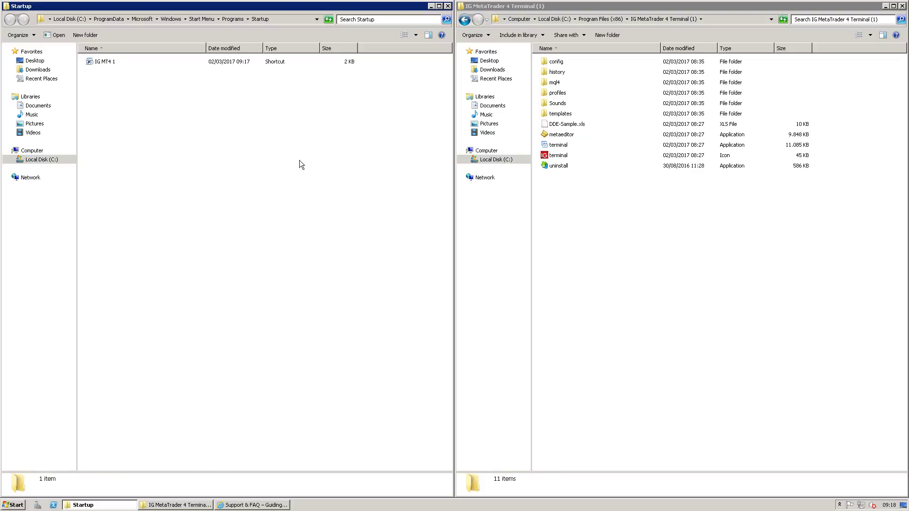
left_click(604, 19)
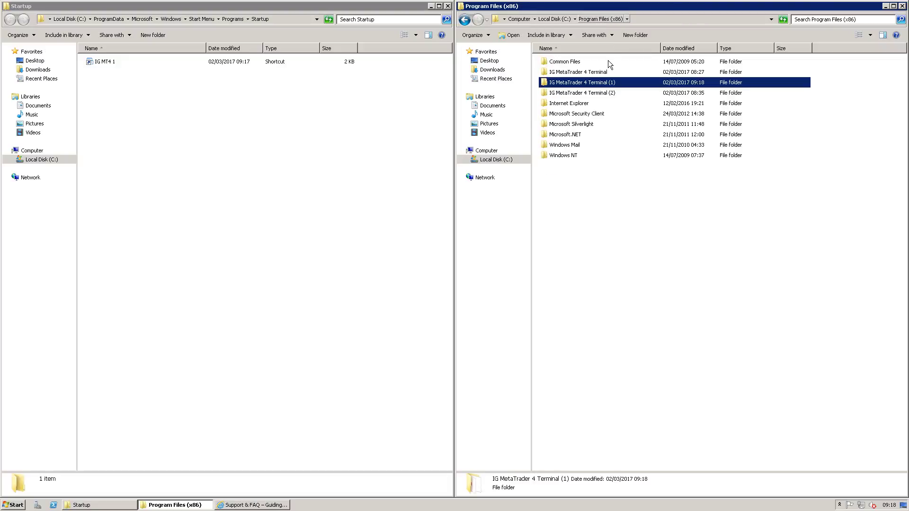
left_click(601, 94)
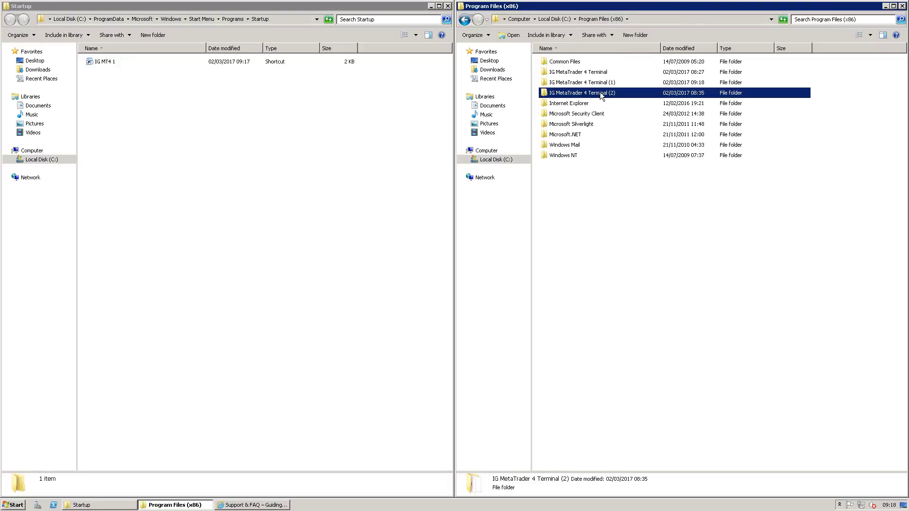
double_click(601, 94)
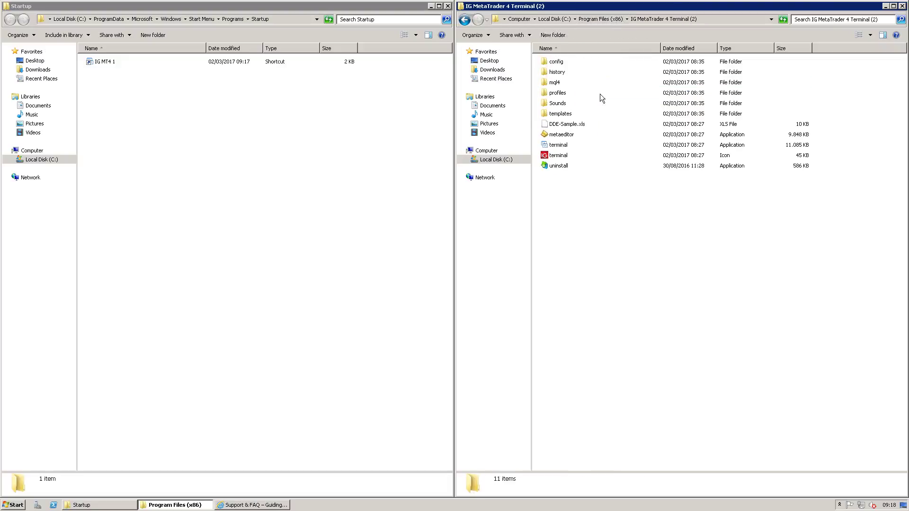
left_click(566, 146)
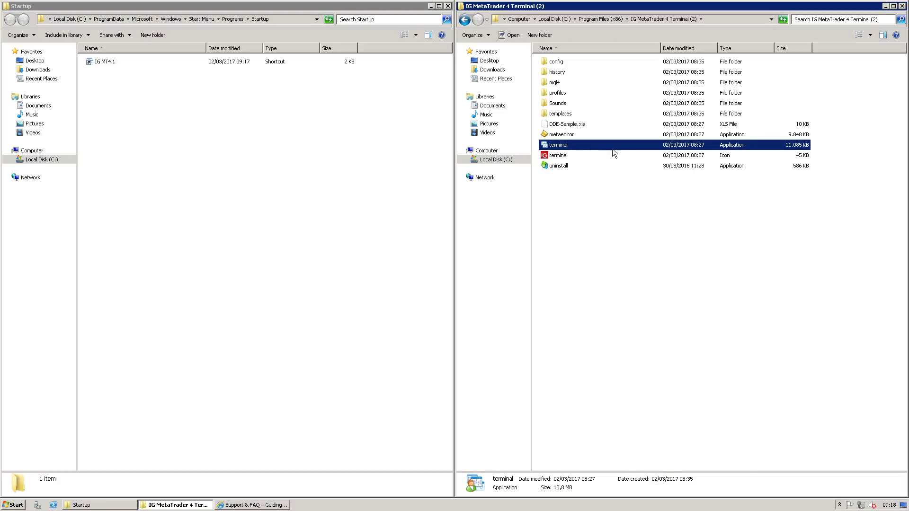
Create a terminal shortcut, rename it 'IG MT4 2', and drag it into Startup.
right_click(565, 144)
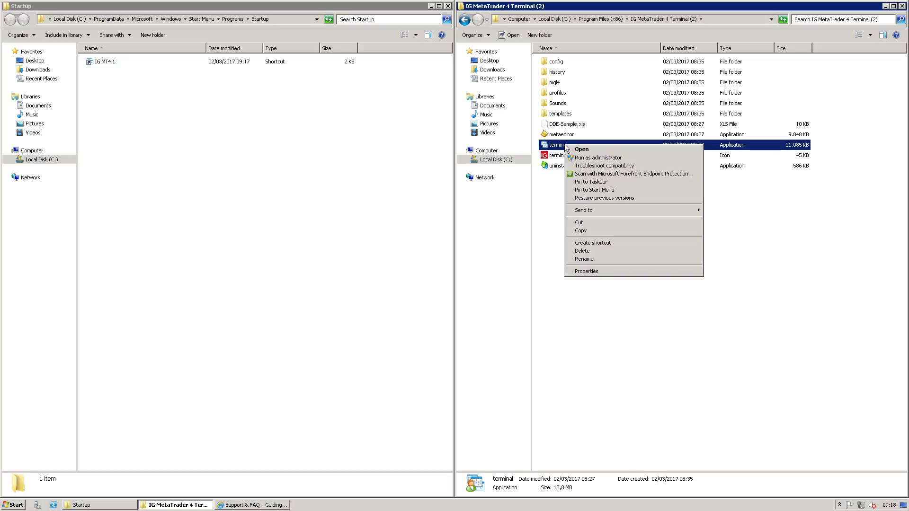
left_click(602, 244)
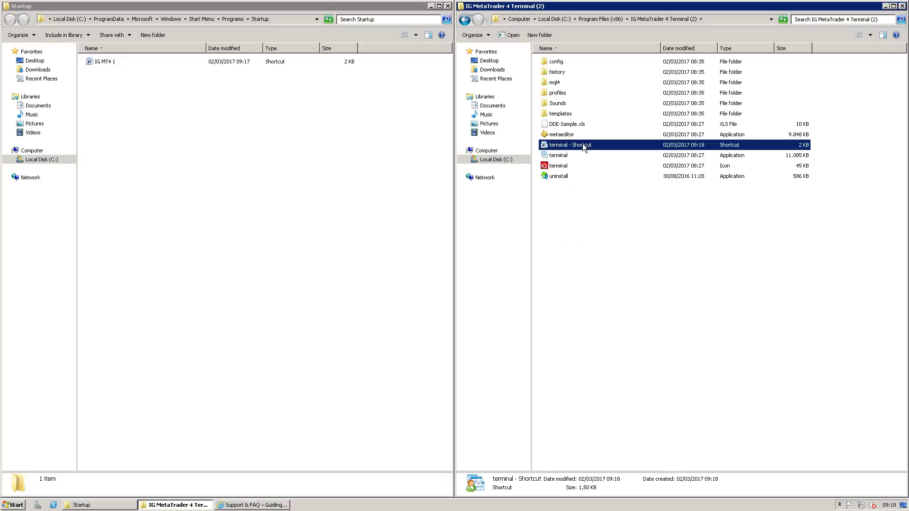
left_click(582, 145)
type("IG MT4 2")
key("Return")
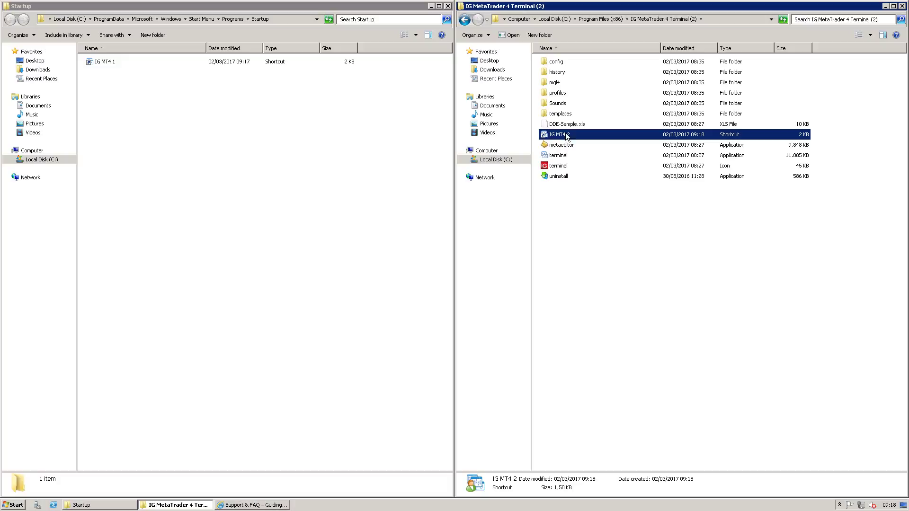
left_click_drag(567, 136, 242, 153)
left_click(268, 167)
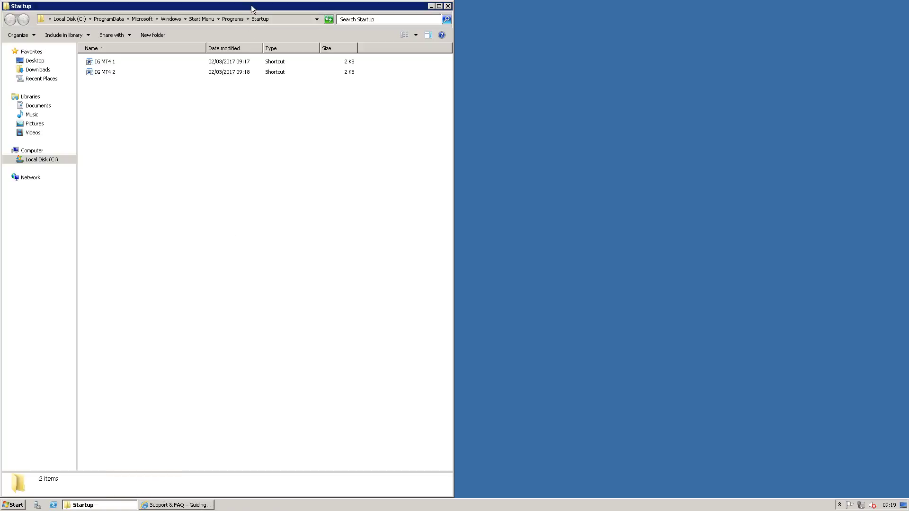
Close the Startup folder window and the Support & FAQ browser window.
left_click_drag(252, 8, 313, 88)
left_click(497, 86)
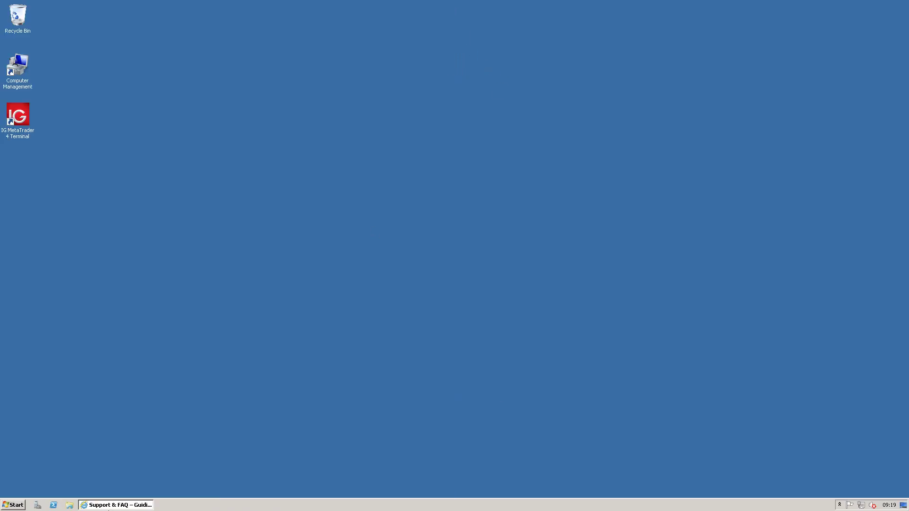
left_click_drag(114, 507, 119, 498)
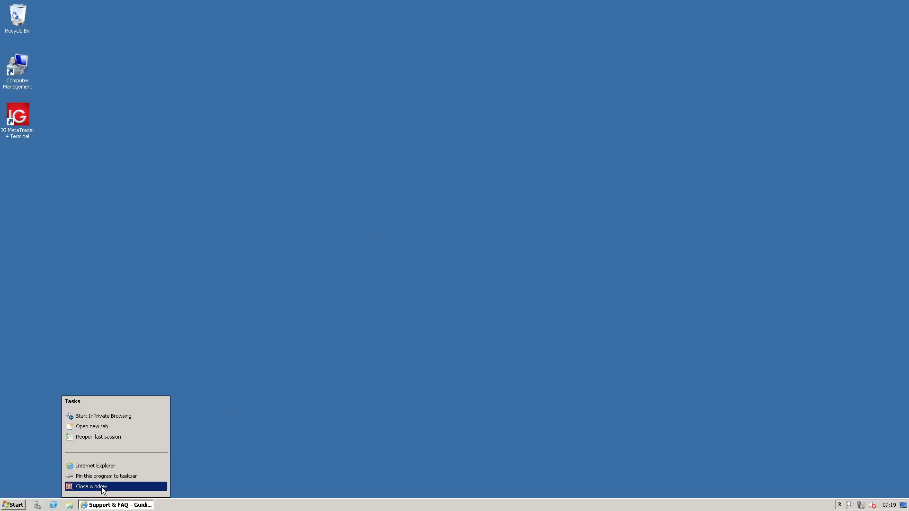
left_click(102, 487)
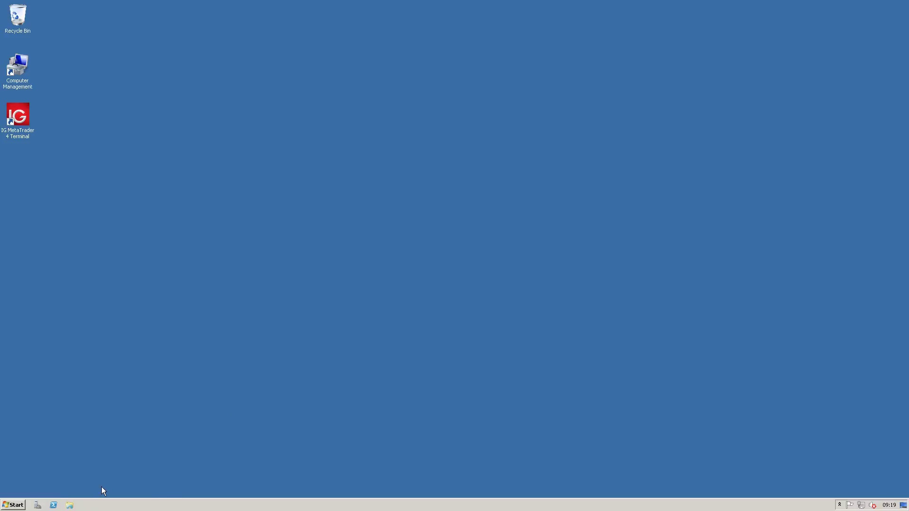
Restart the server as Other (Planned) with the comment 'Reboot VPS'.
left_click(19, 505)
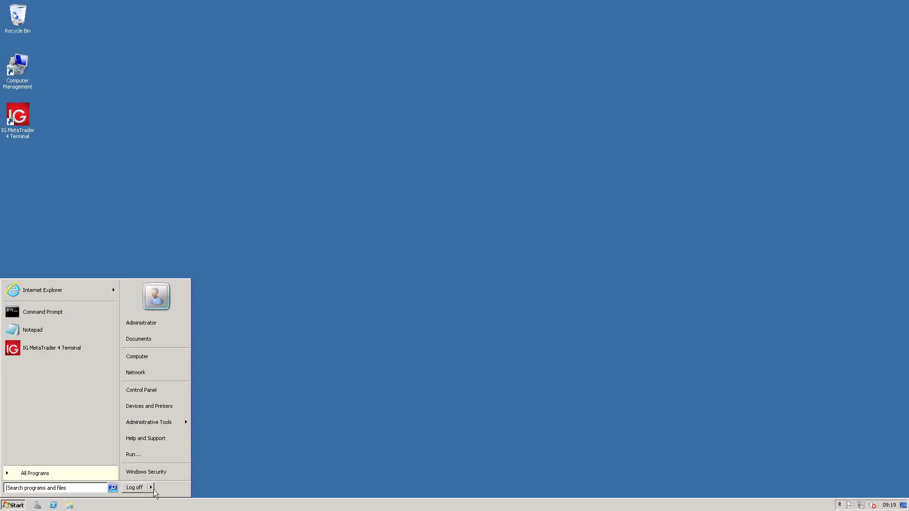
mouse_move(153, 490)
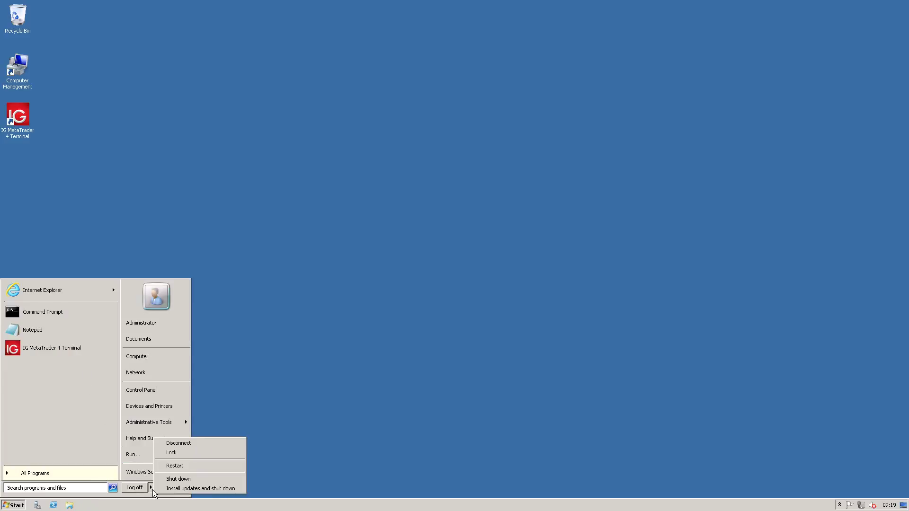
left_click(192, 469)
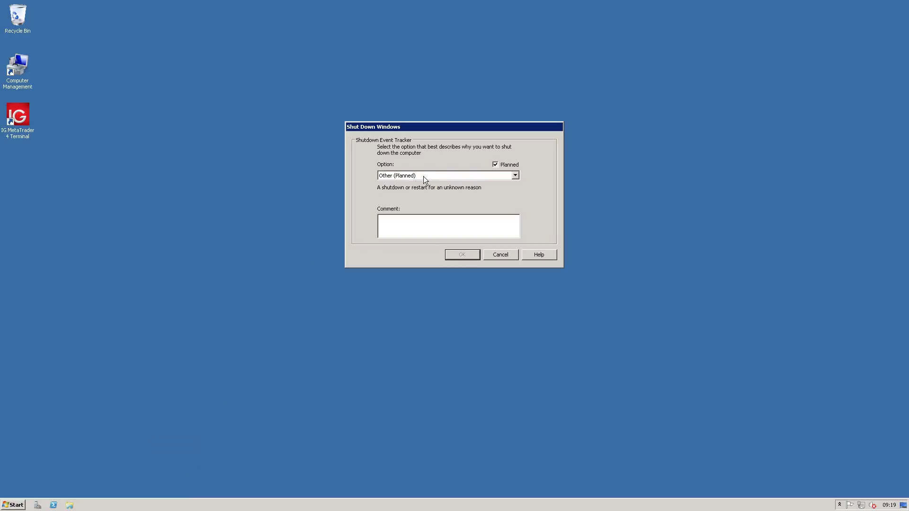
left_click(414, 222)
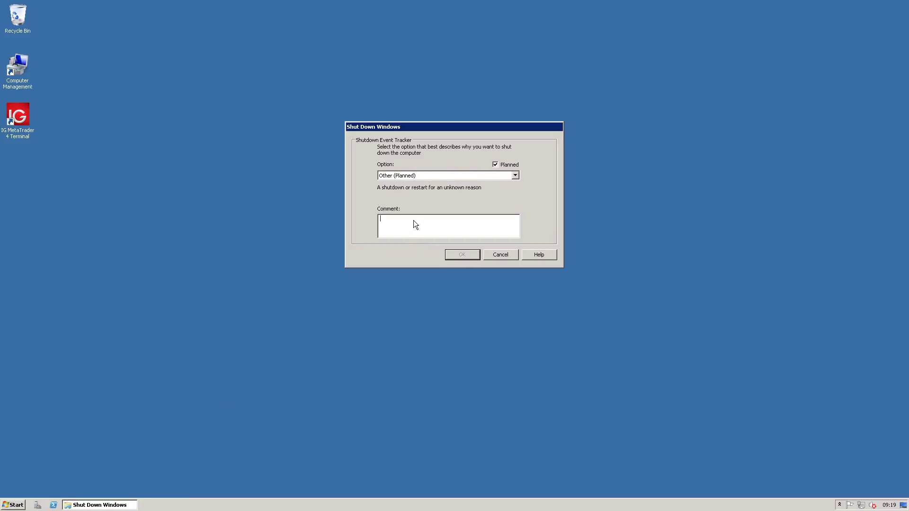
type("Reboot VPS")
left_click(455, 255)
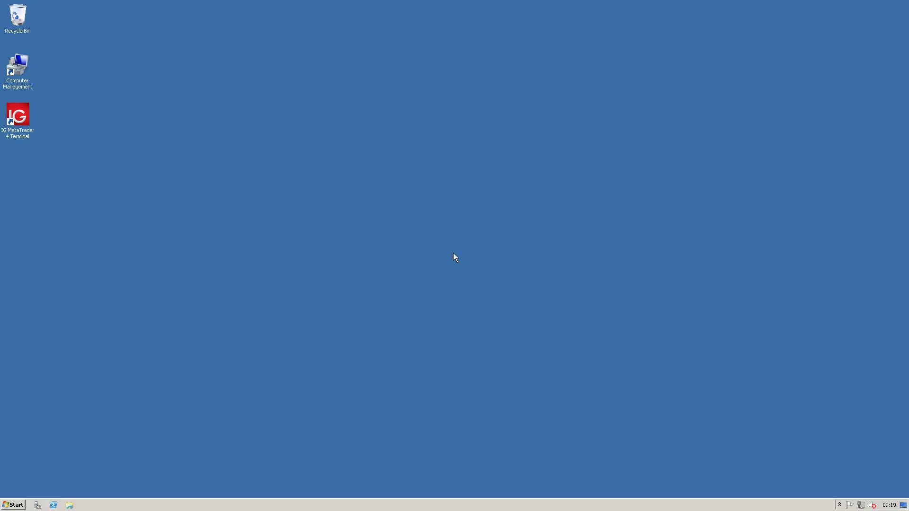